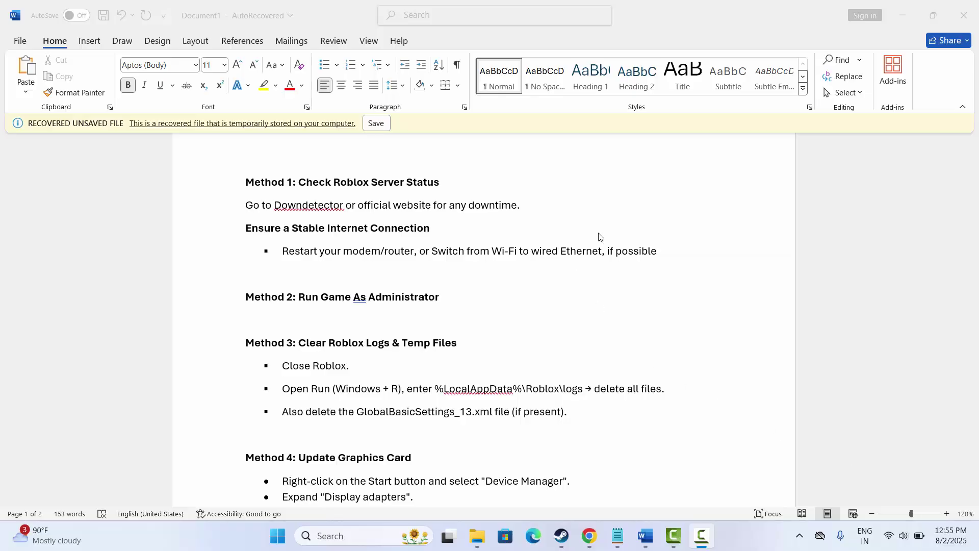
Insert an empty paragraph after the Downdetector 'downtime.' sentence in the guide.
click(525, 207)
key(Return)
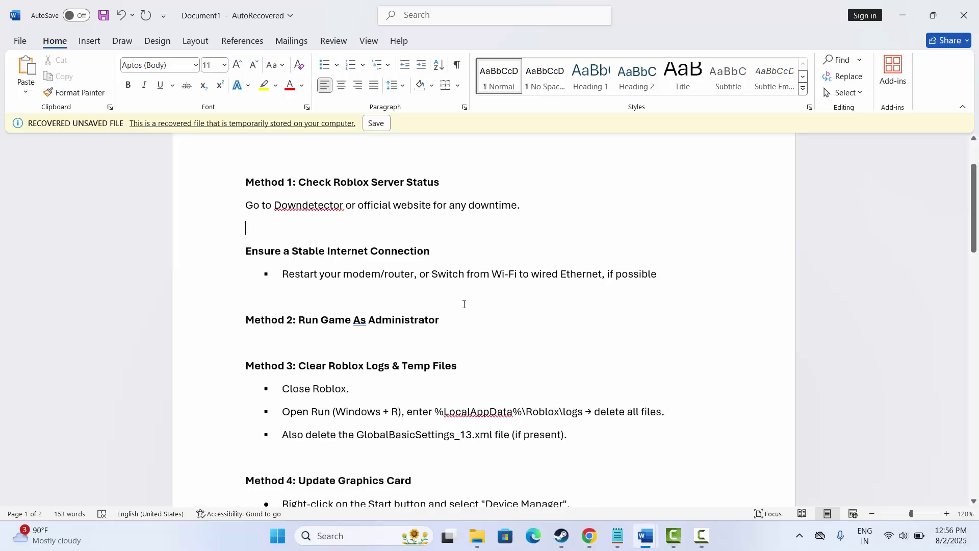
scroll(464, 304, down, 1)
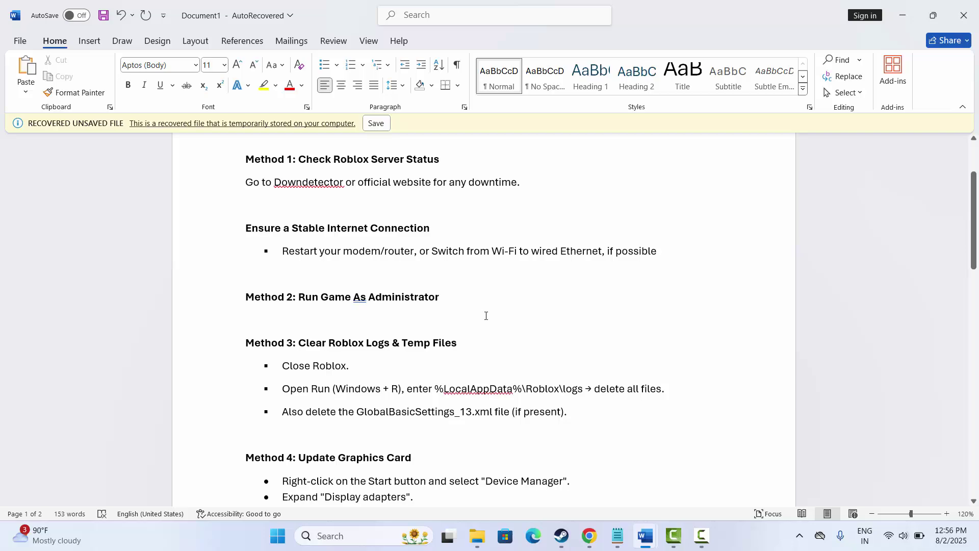
In Roblox Player's shortcut properties, tick Run as administrator and Windows 7 compatibility mode.
key(super+d)
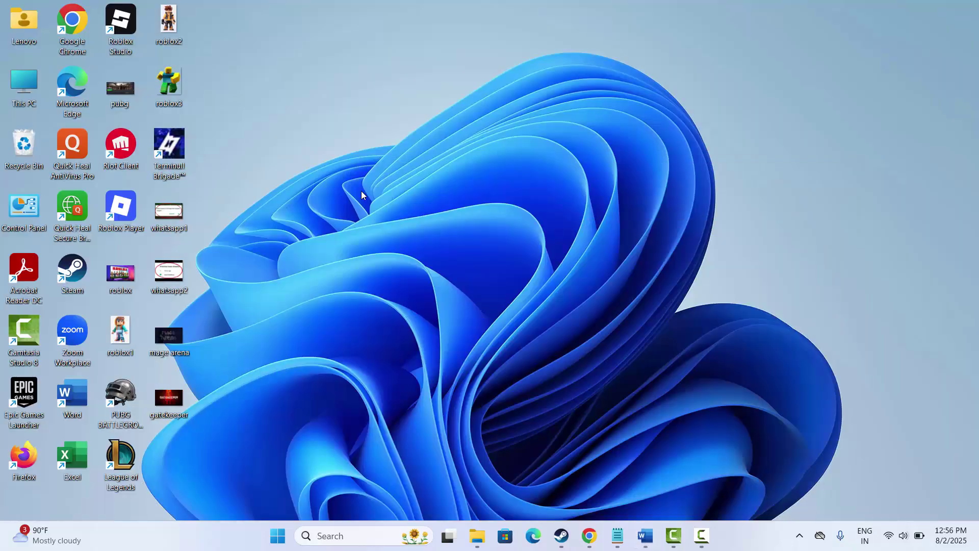
right_click(128, 221)
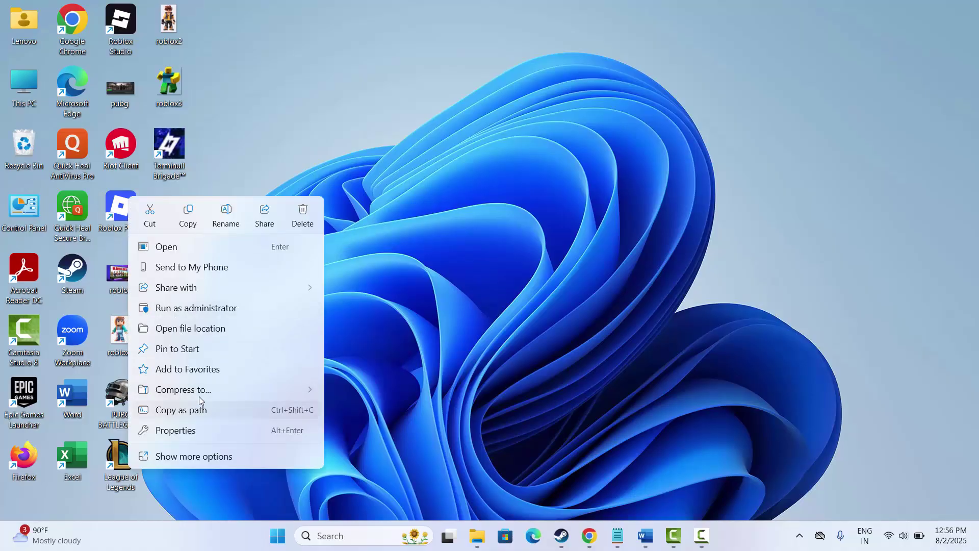
click(183, 433)
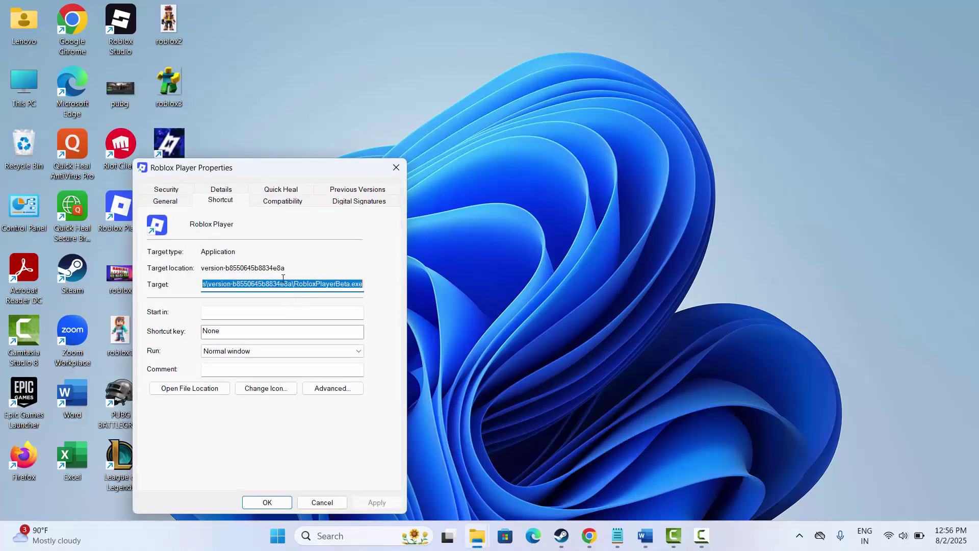
click(287, 208)
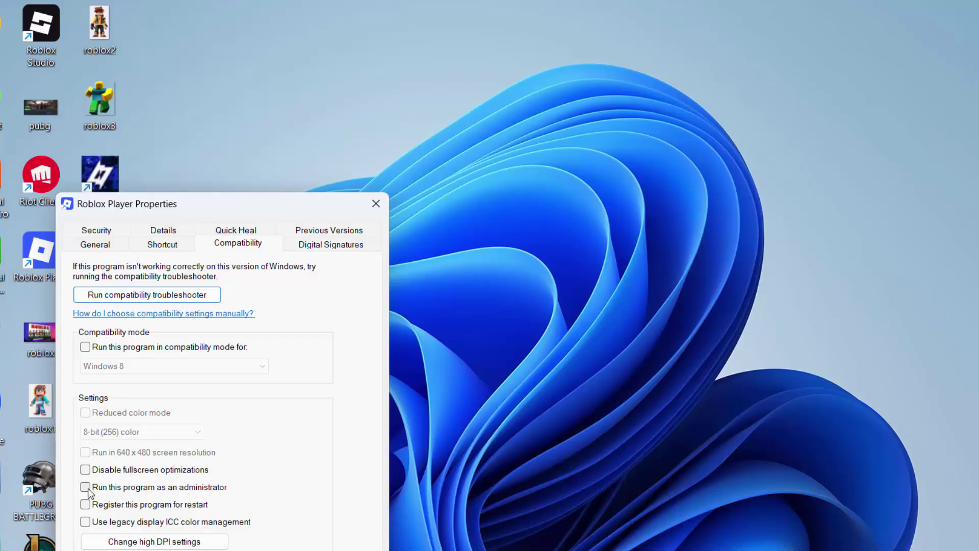
click(87, 488)
click(84, 350)
click(240, 365)
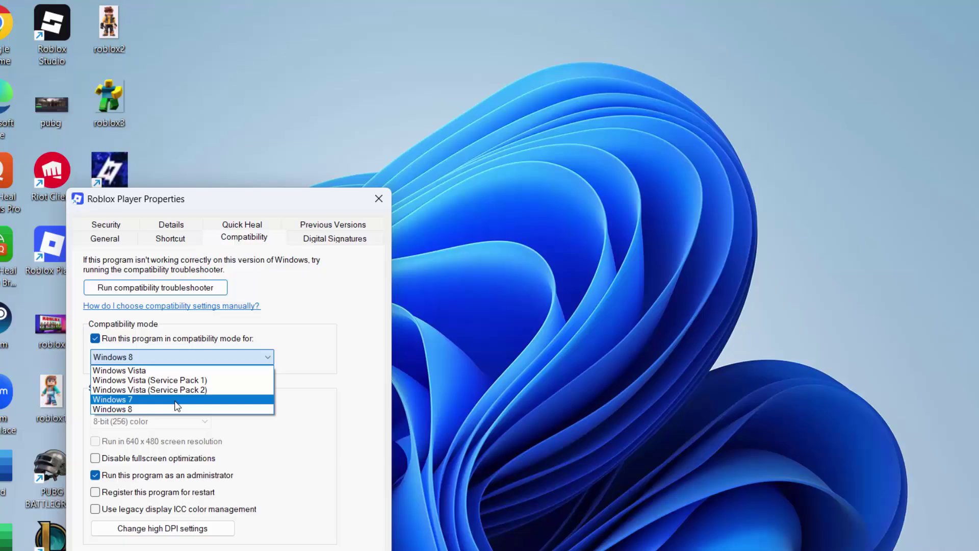
click(176, 400)
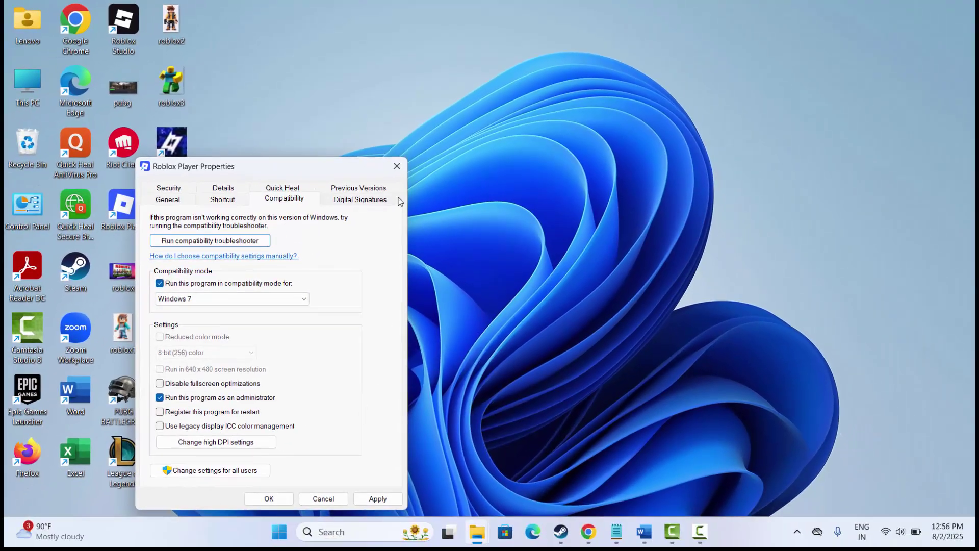
click(397, 167)
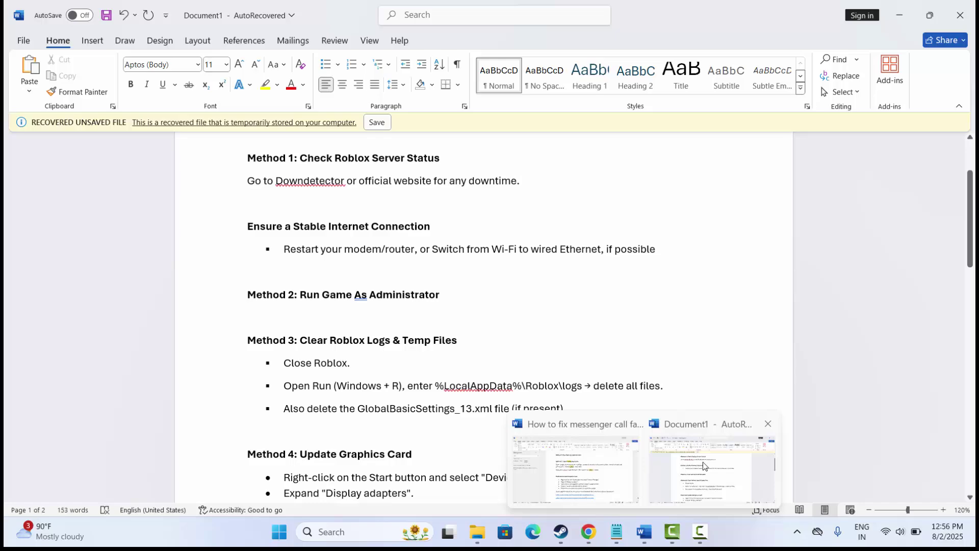
Bring the Word guide back to the front and scroll down to Method 3.
click(706, 465)
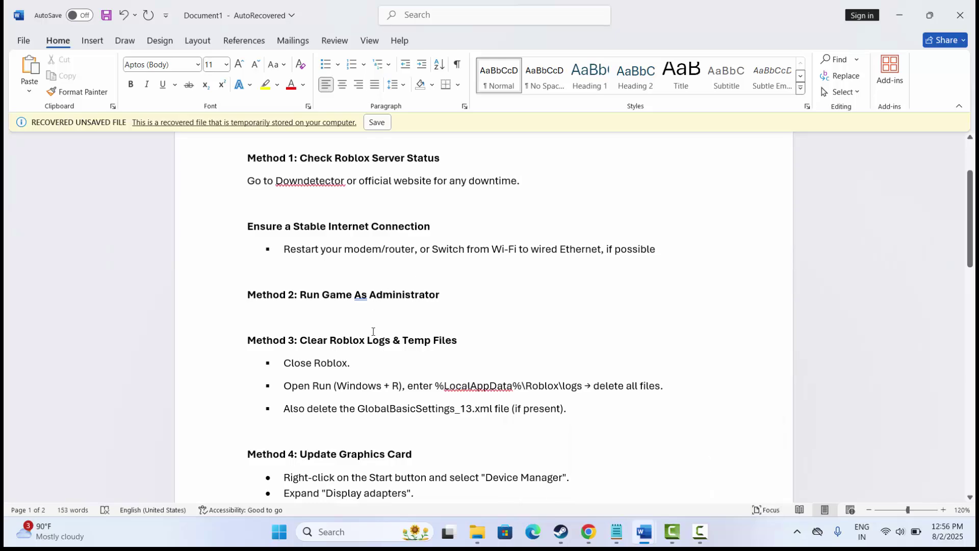
scroll(373, 331, down, 2)
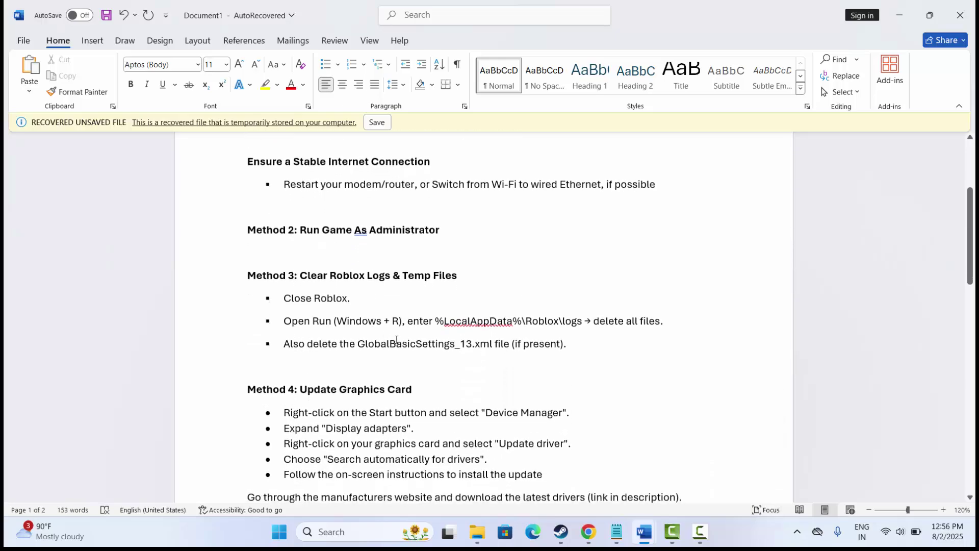
scroll(397, 340, down, 1)
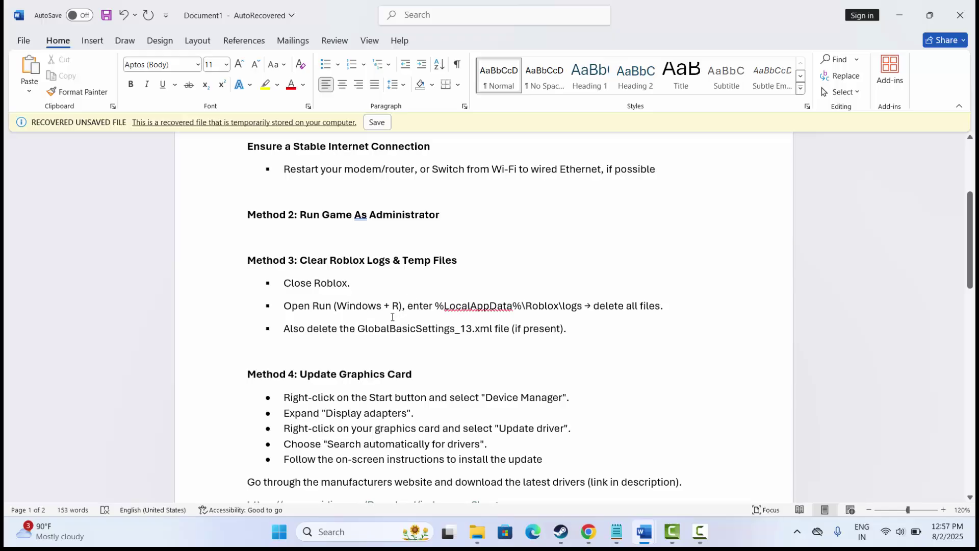
Open %LocalAppData% from Run, go into Roblox > logs and select all files.
key(super+r)
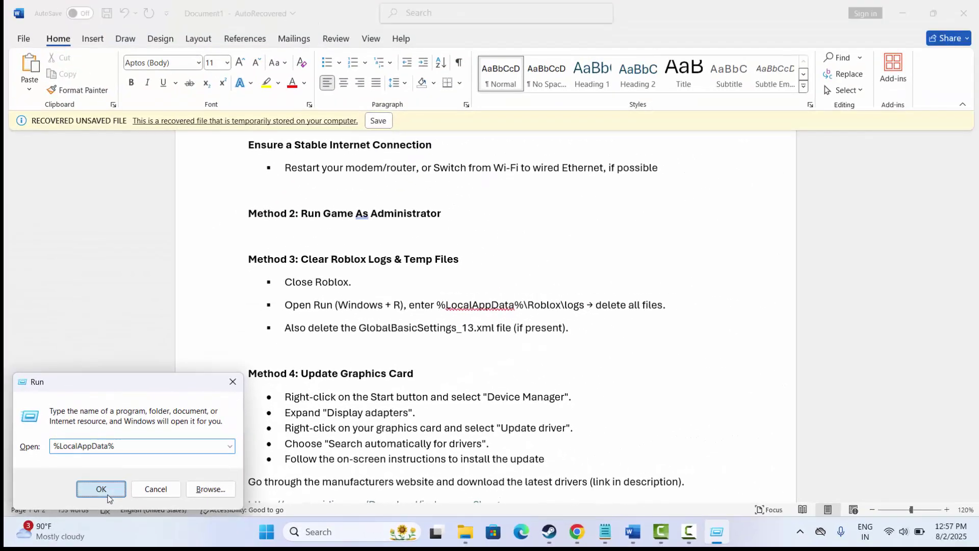
click(183, 439)
scroll(161, 402, down, 4)
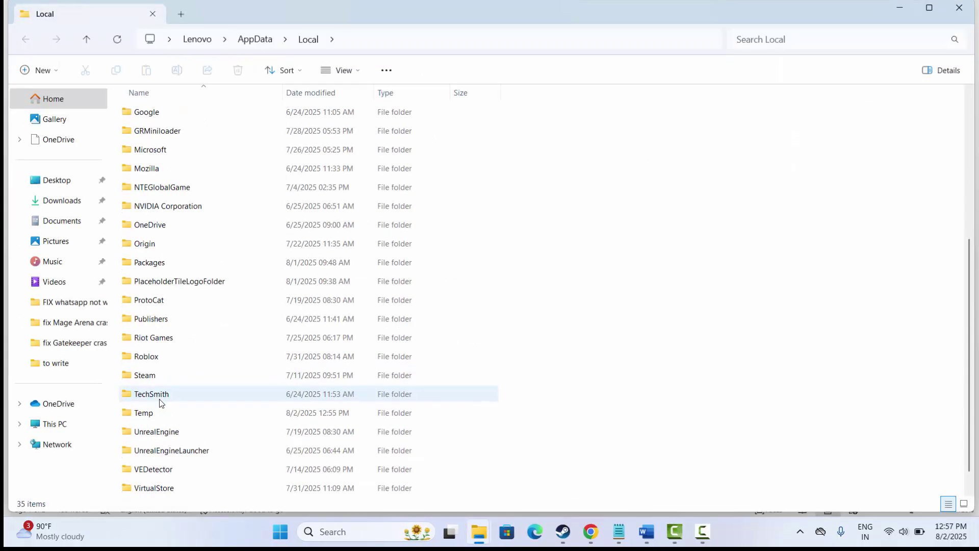
double_click(152, 356)
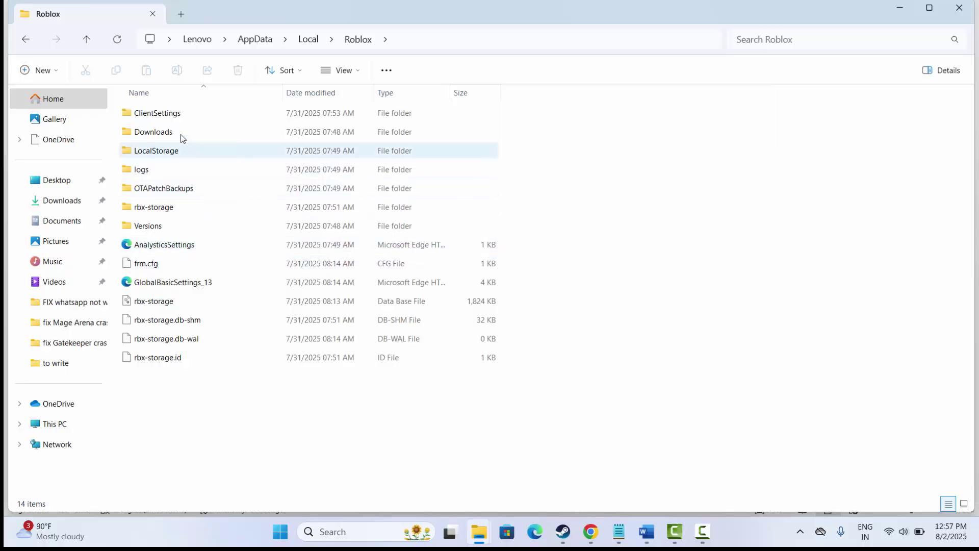
click(153, 174)
double_click(153, 175)
key(ctrl+a)
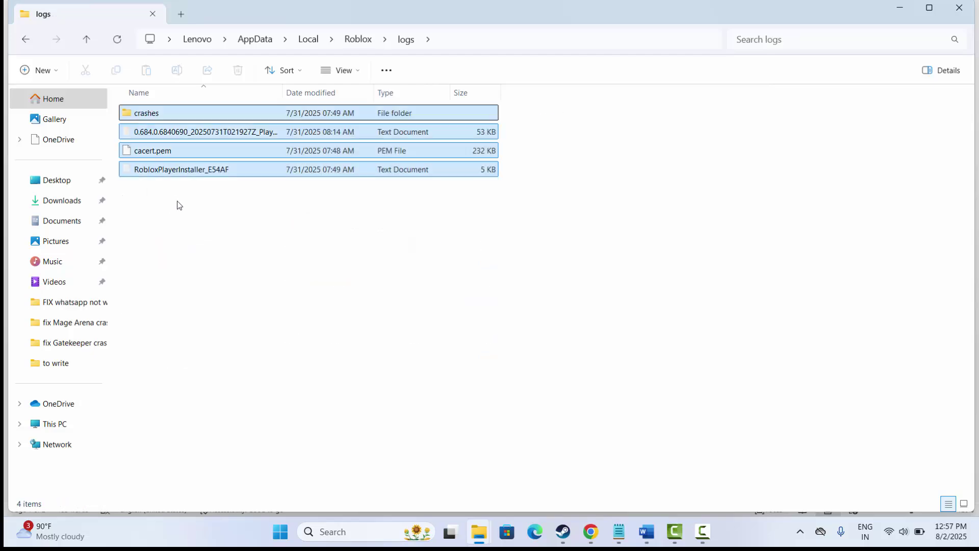
Return to the Roblox folder, bring up GlobalBasicSettings_13's options, then close File Explorer.
click(26, 41)
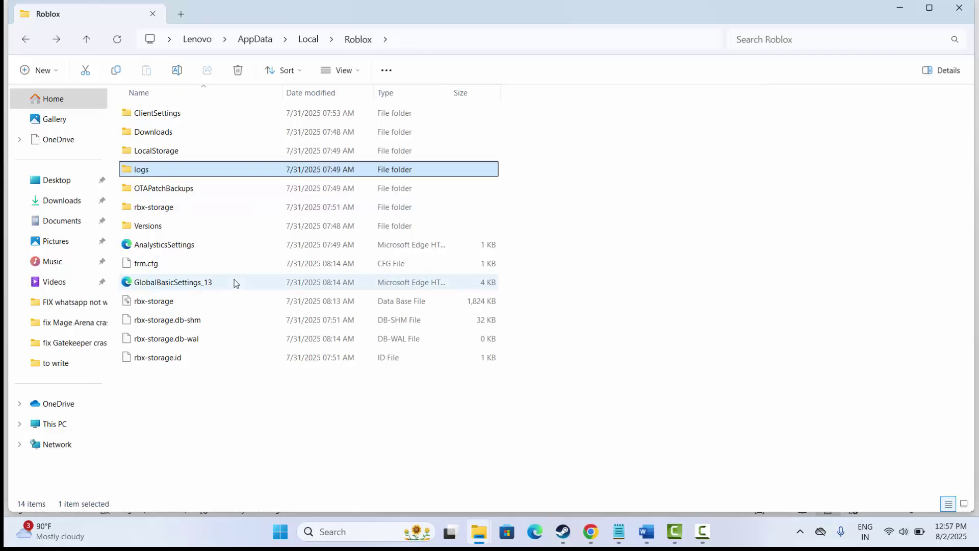
click(186, 285)
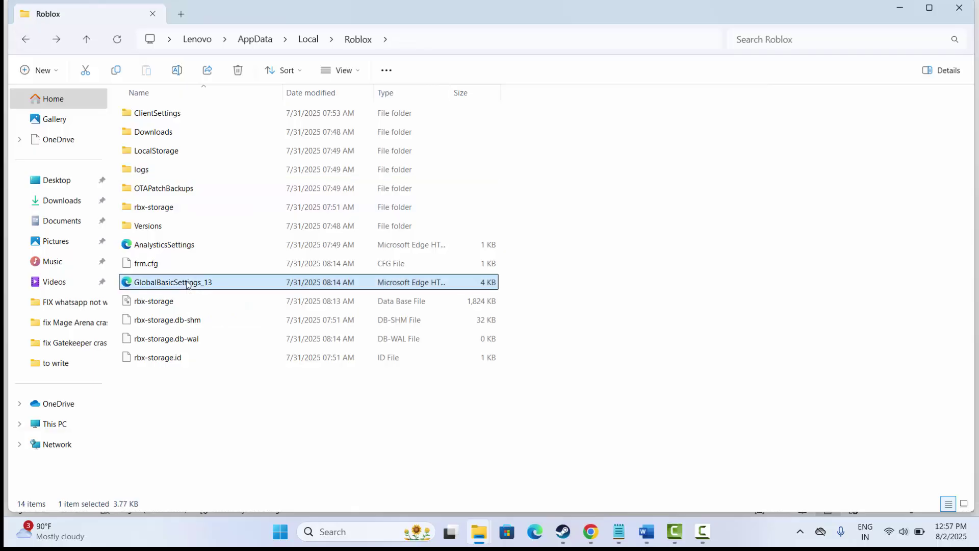
right_click(187, 284)
click(221, 379)
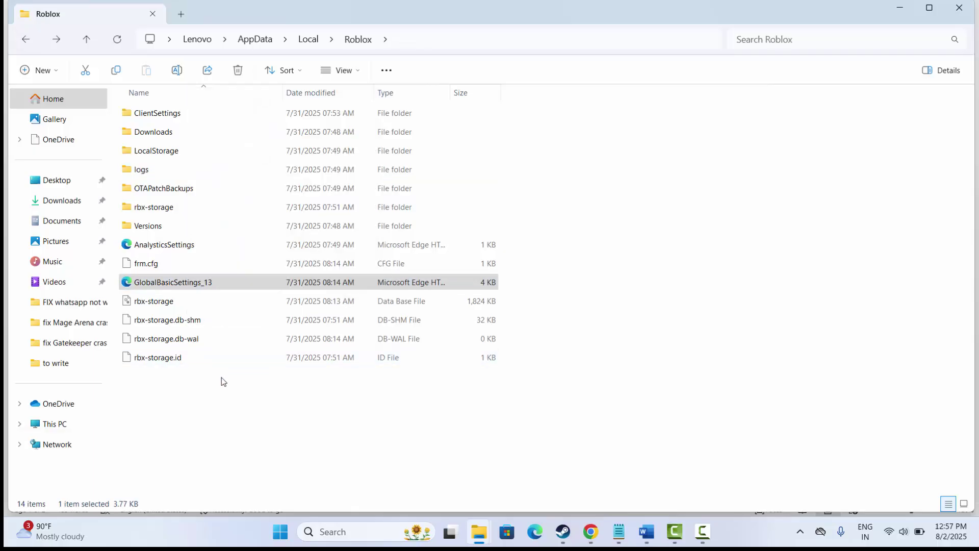
click(195, 288)
right_click(196, 288)
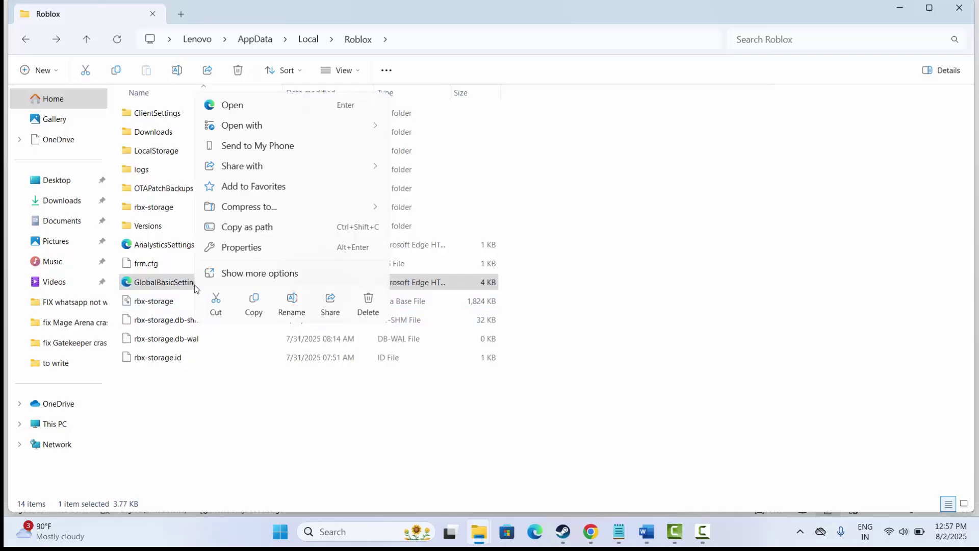
key(Escape)
click(563, 408)
click(960, 8)
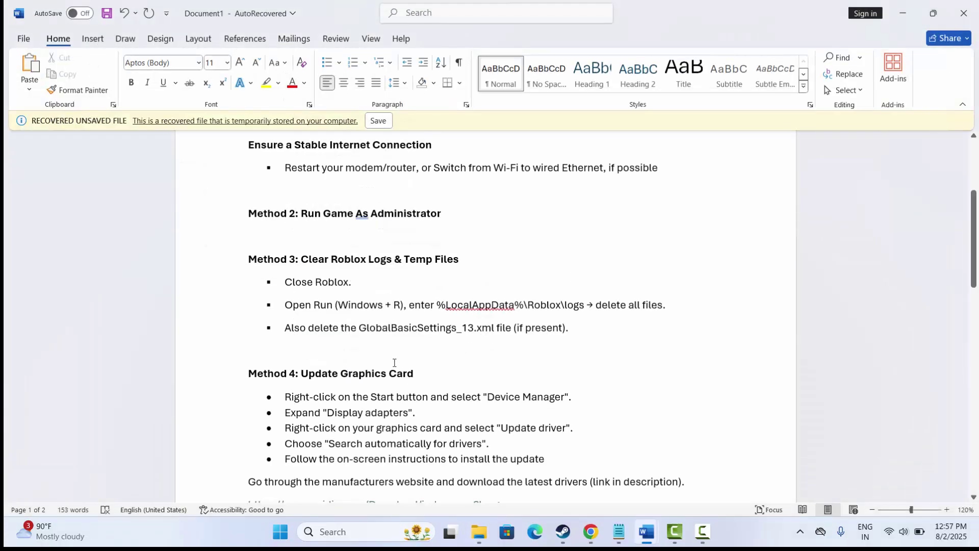
Open Update driver for Intel(R) UHD Graphics under Display adapters, then cancel it.
scroll(394, 362, down, 3)
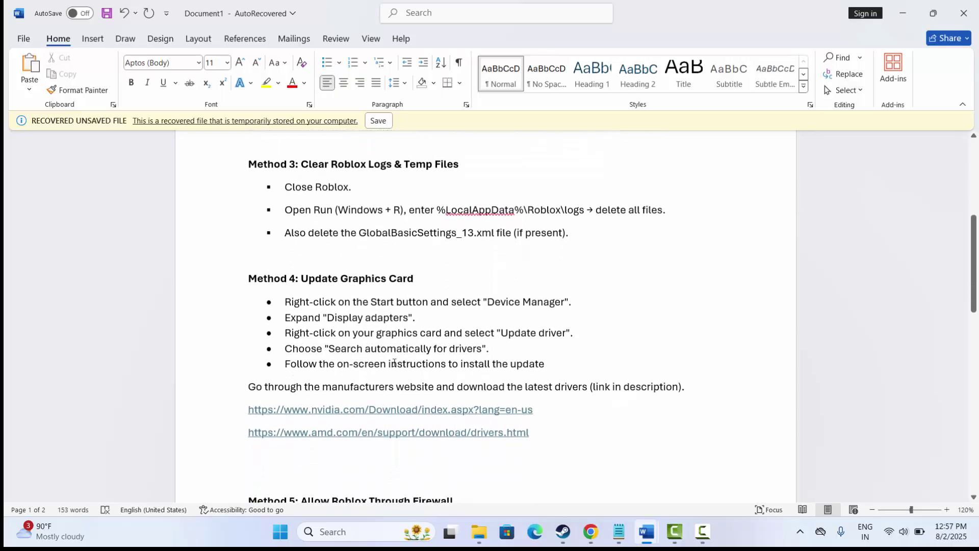
click(343, 532)
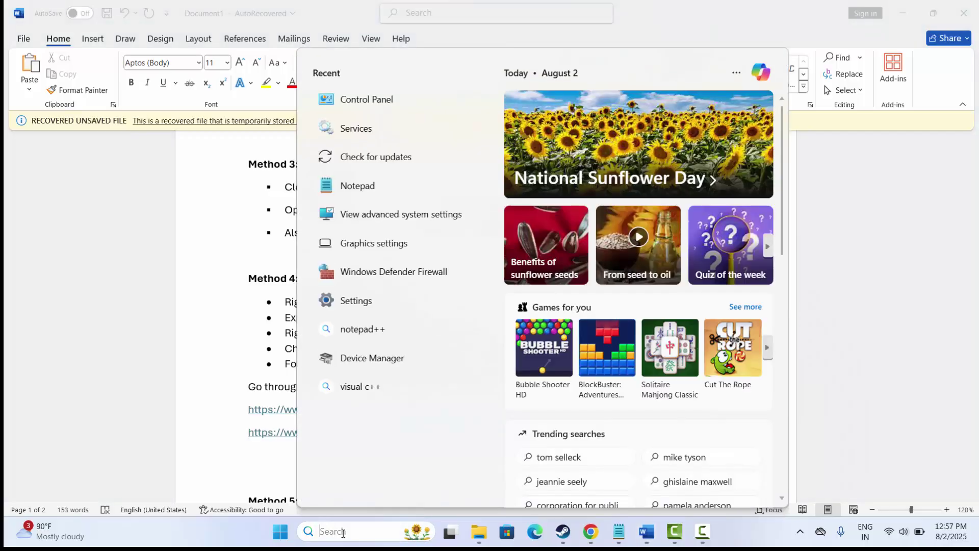
click(363, 363)
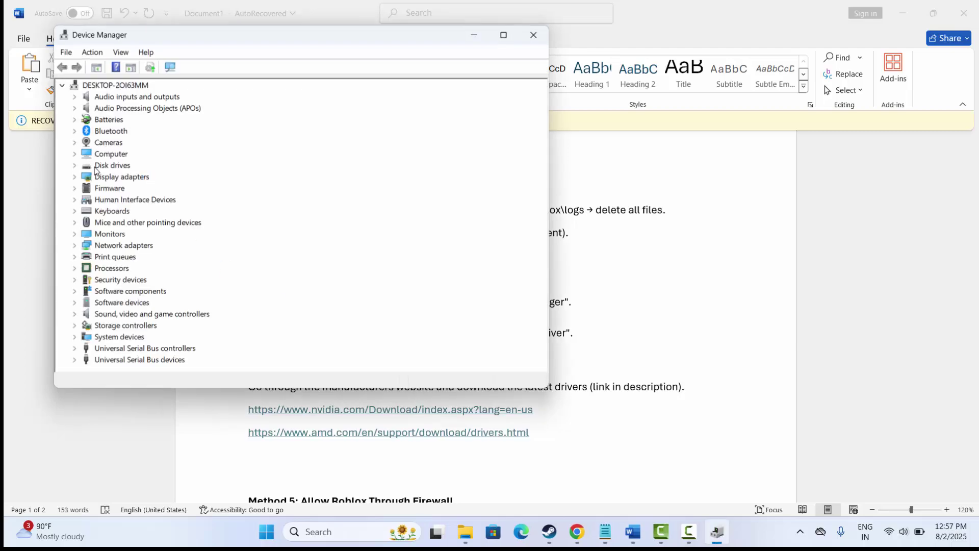
click(75, 177)
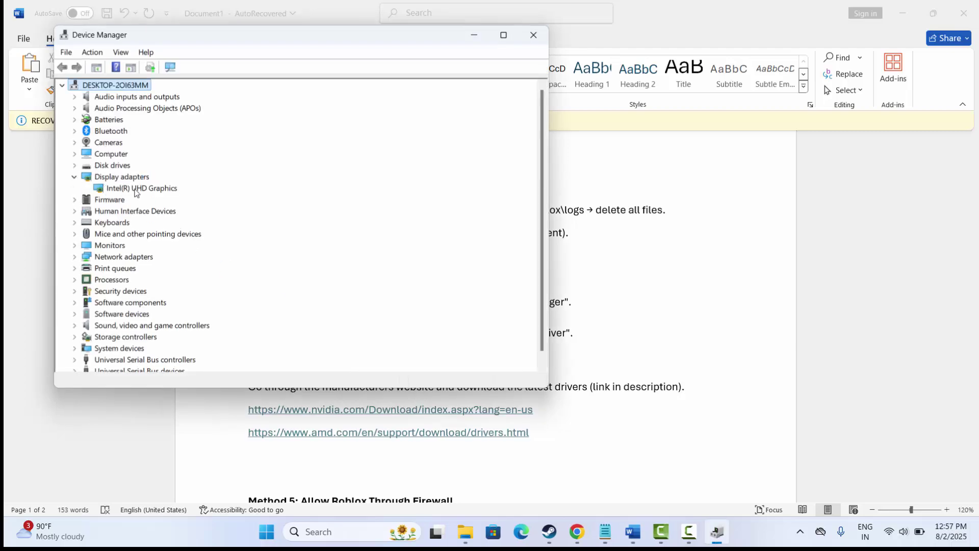
right_click(136, 190)
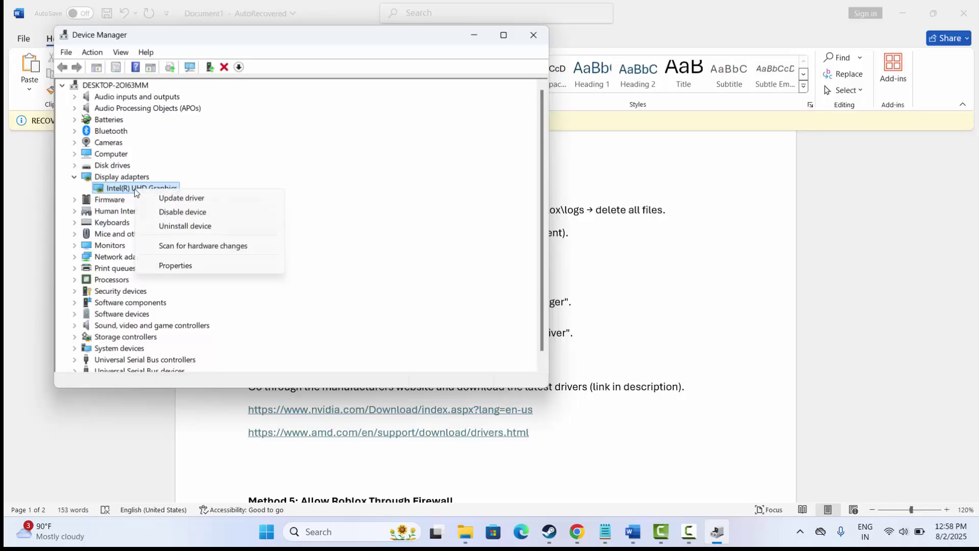
click(174, 199)
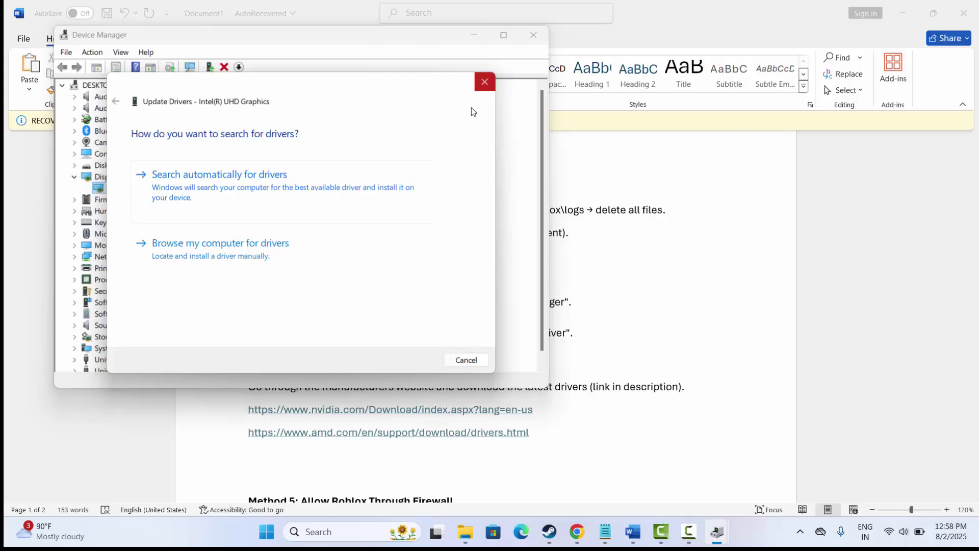
click(485, 82)
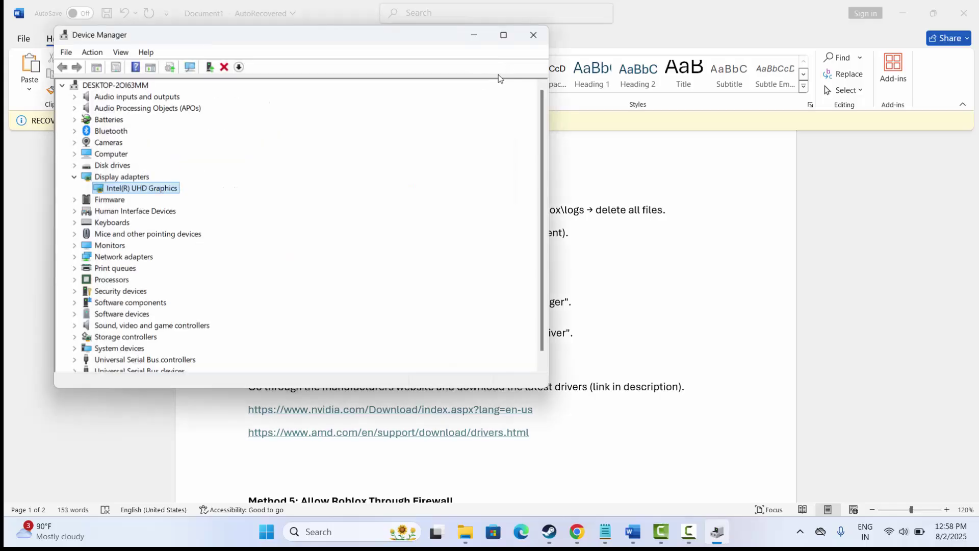
click(534, 34)
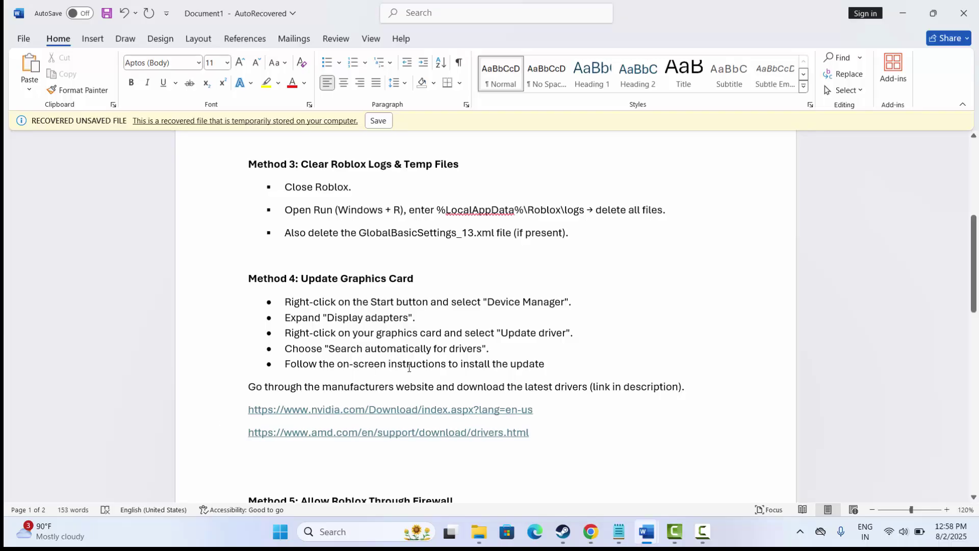
scroll(502, 371, down, 3)
scroll(502, 371, down, 1)
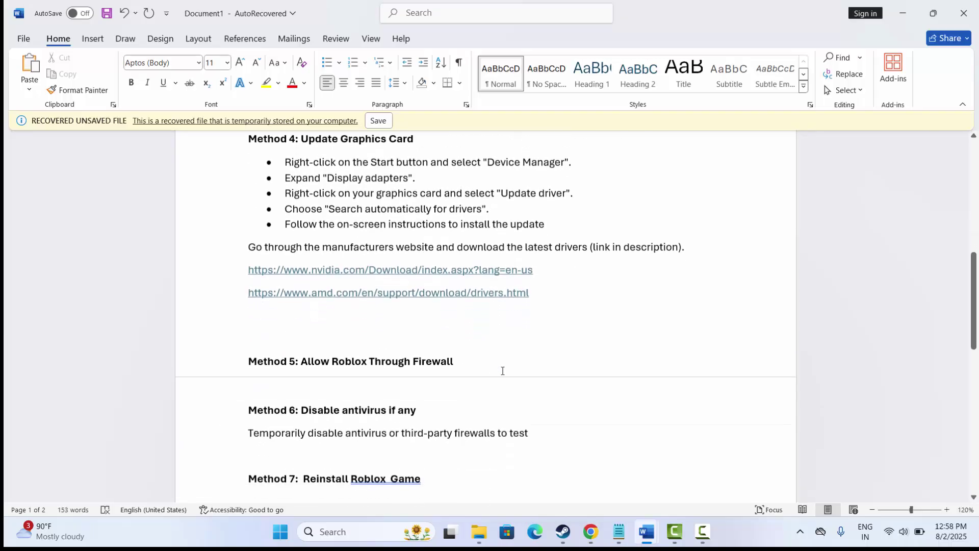
scroll(502, 371, down, 2)
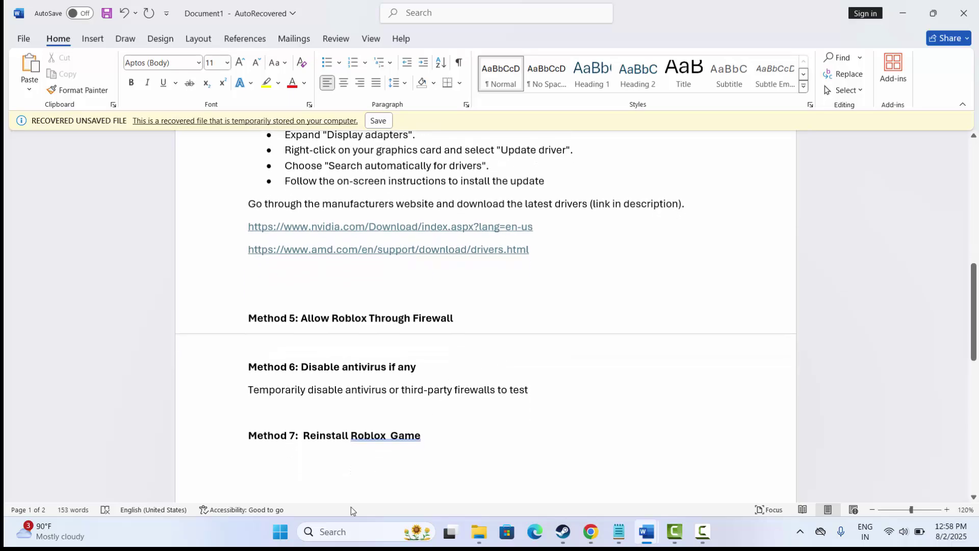
Tick Private for Roblox Game Client in the firewall's allowed apps list, then close it.
click(337, 532)
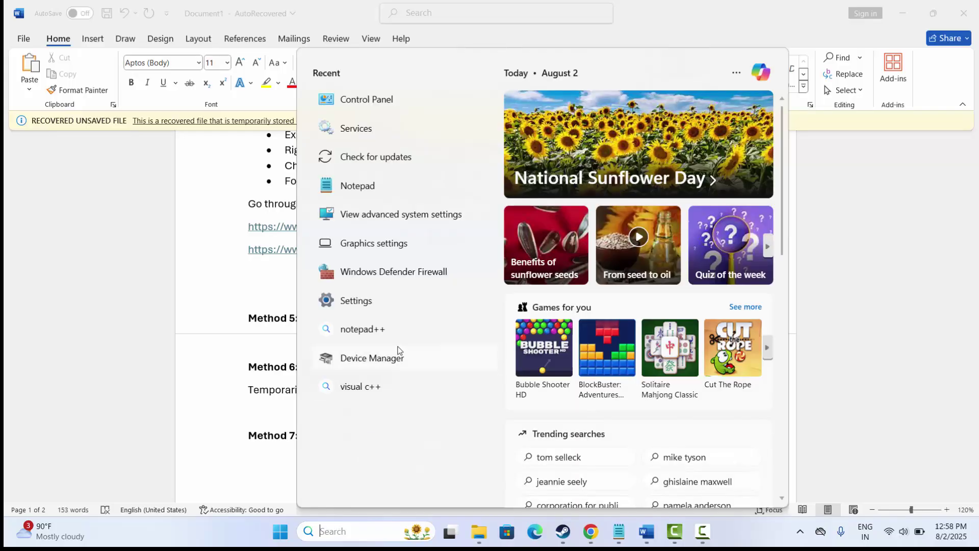
click(402, 272)
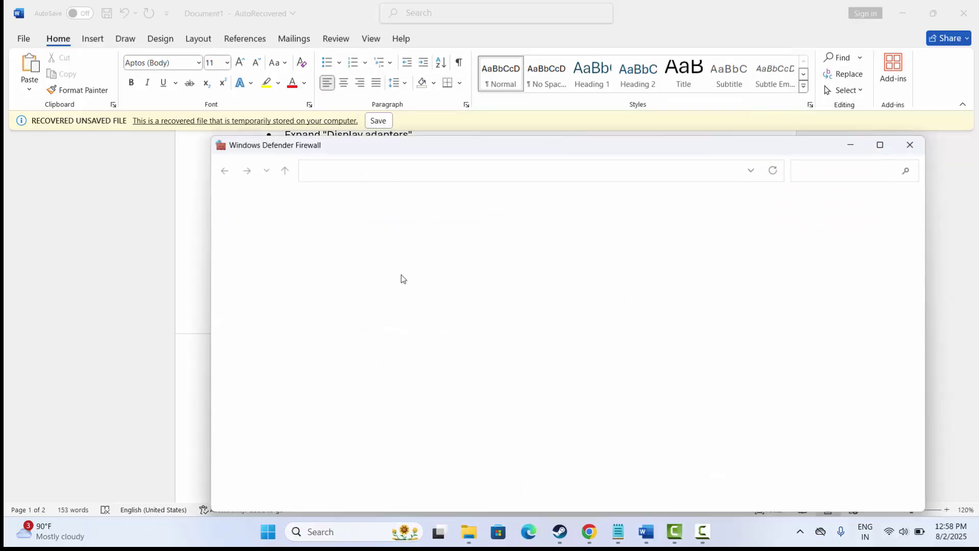
click(275, 245)
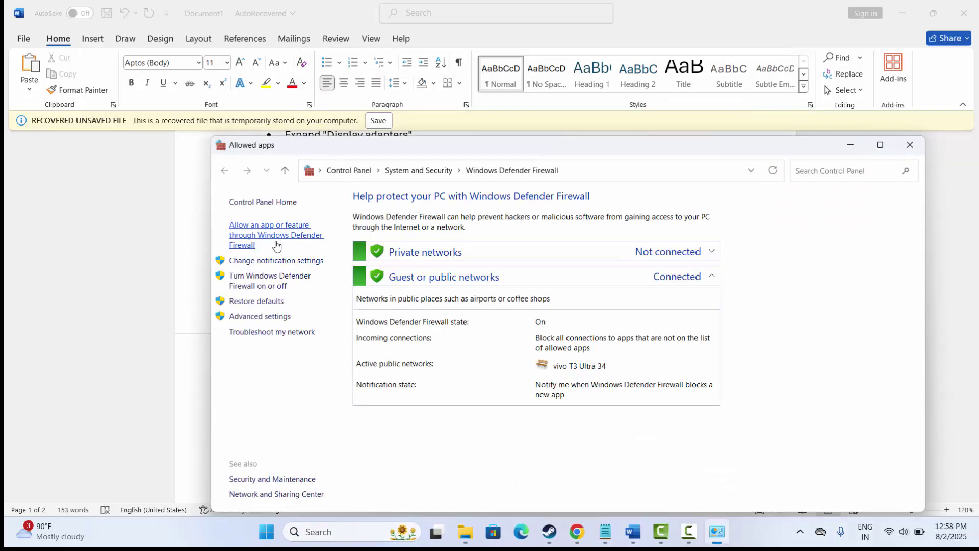
click(713, 239)
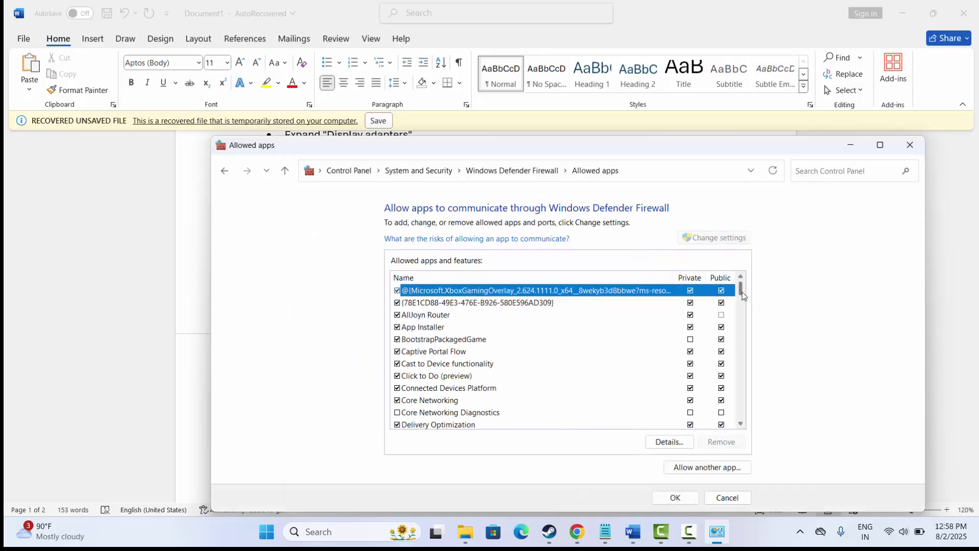
drag(742, 292, 739, 359)
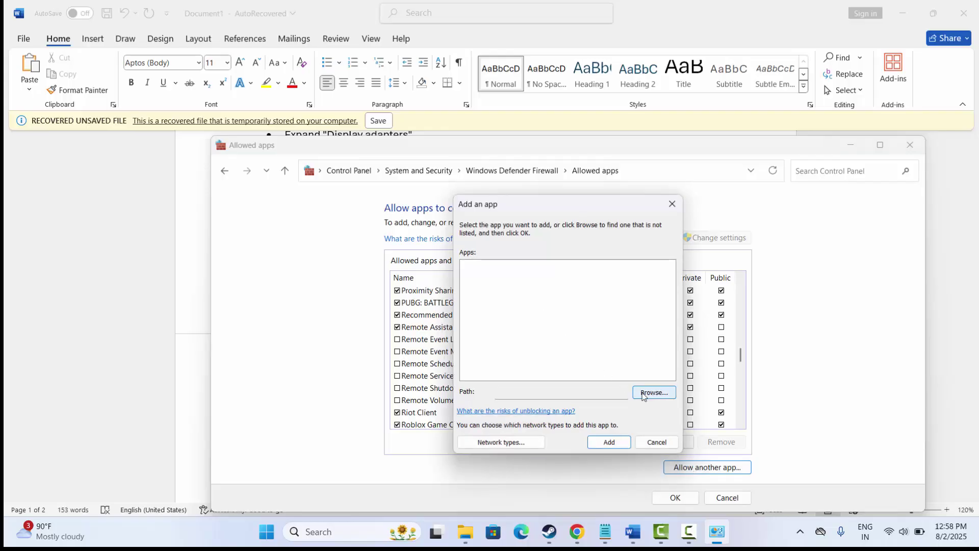
click(656, 444)
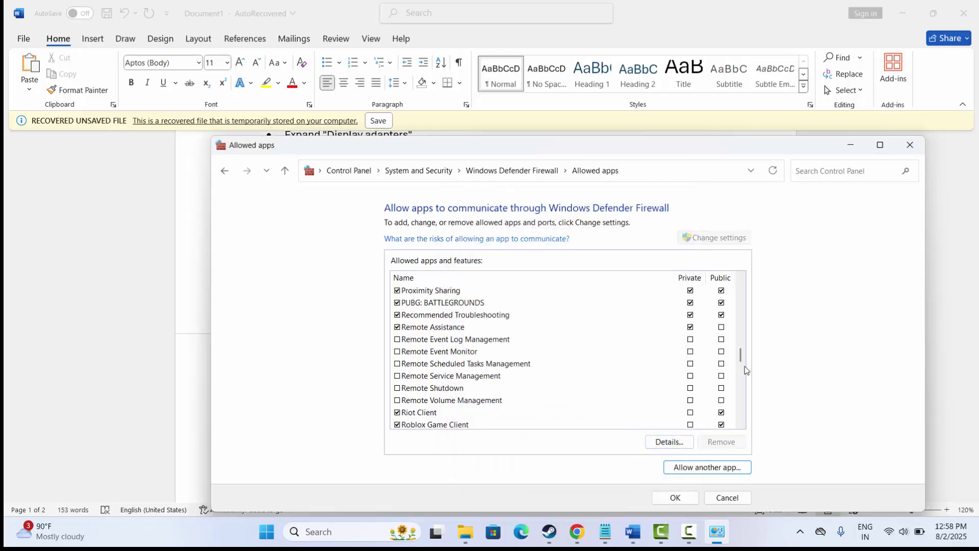
drag(742, 356, 742, 361)
click(430, 376)
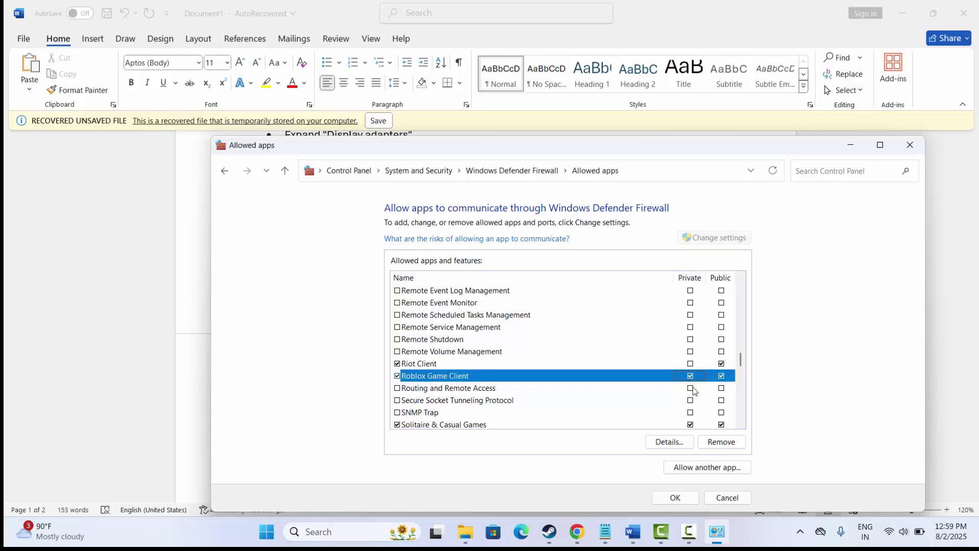
click(910, 148)
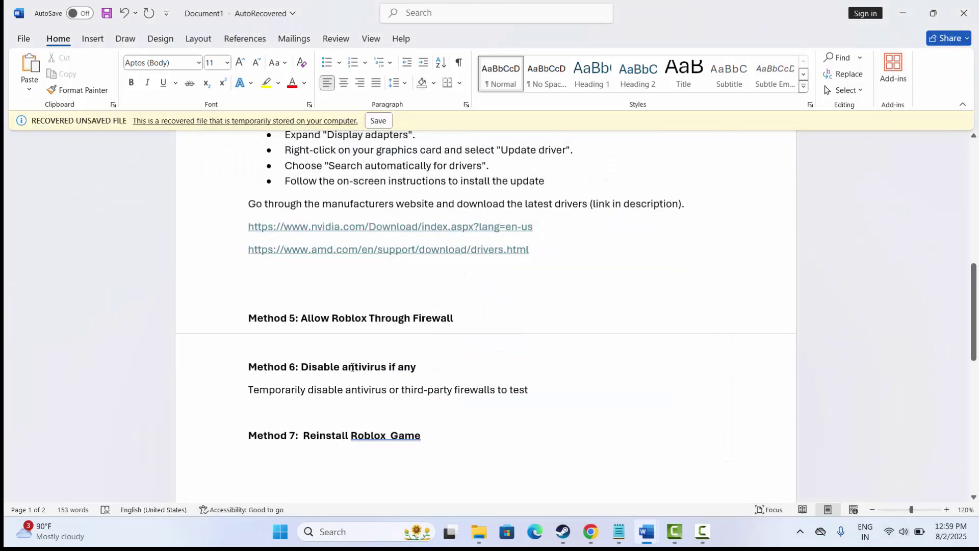
Highlight 'Disable antivirus' in the Method 6 heading.
scroll(352, 367, down, 2)
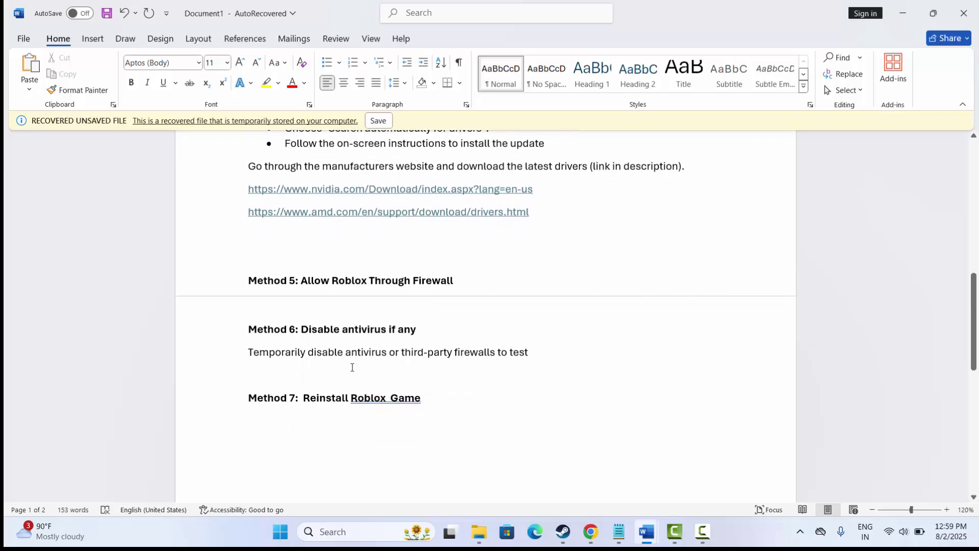
drag(328, 334, 388, 333)
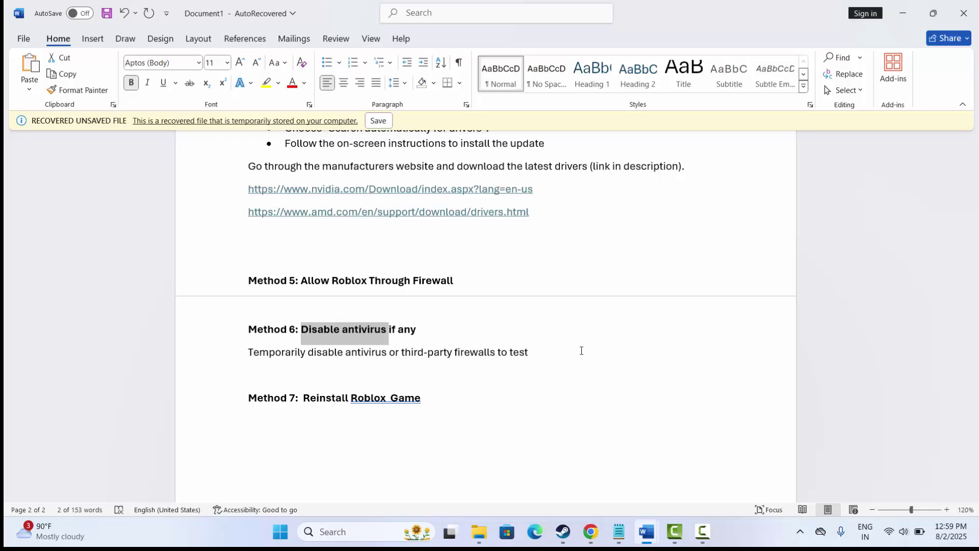
scroll(499, 349, up, 1)
scroll(497, 348, down, 1)
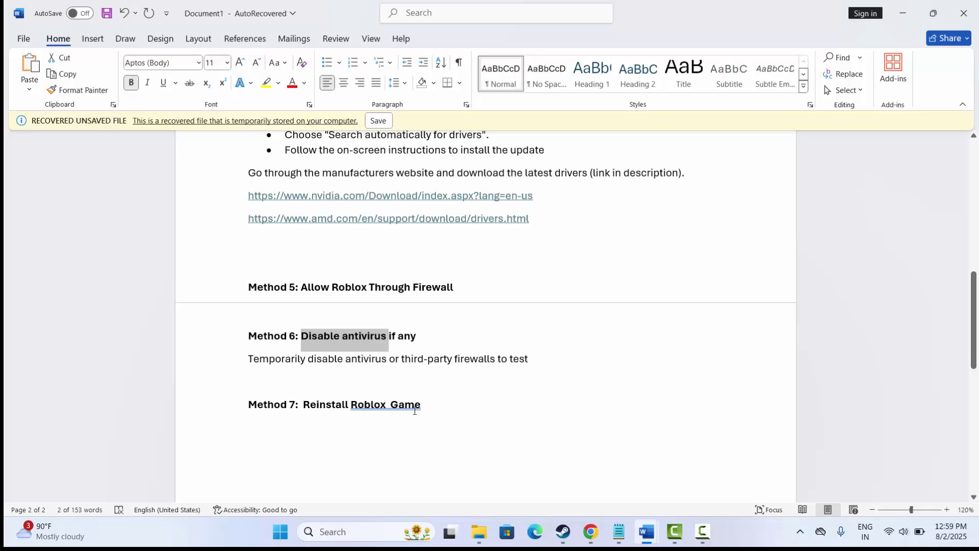
Search Installed apps for 'rob', view Roblox Player for Lenovo's options, then close Settings.
click(334, 531)
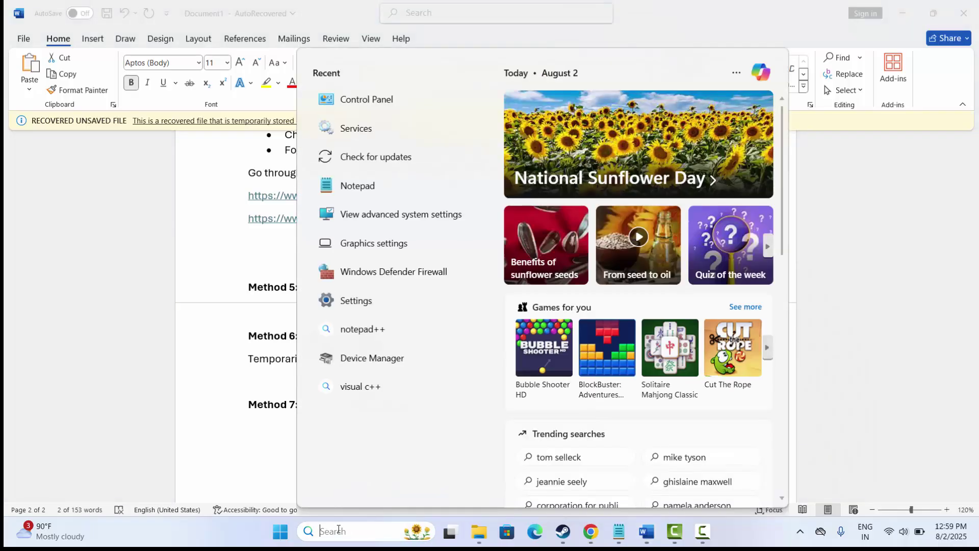
click(360, 305)
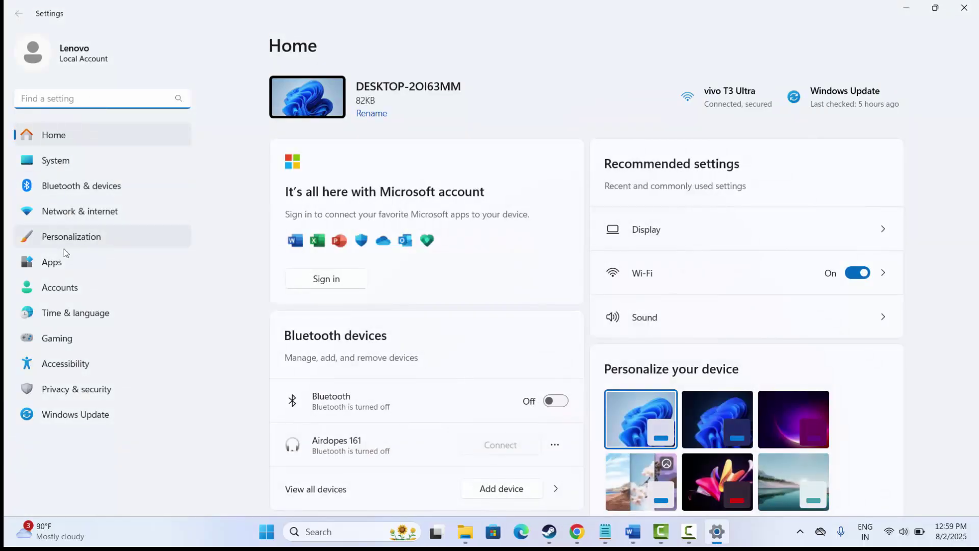
click(59, 262)
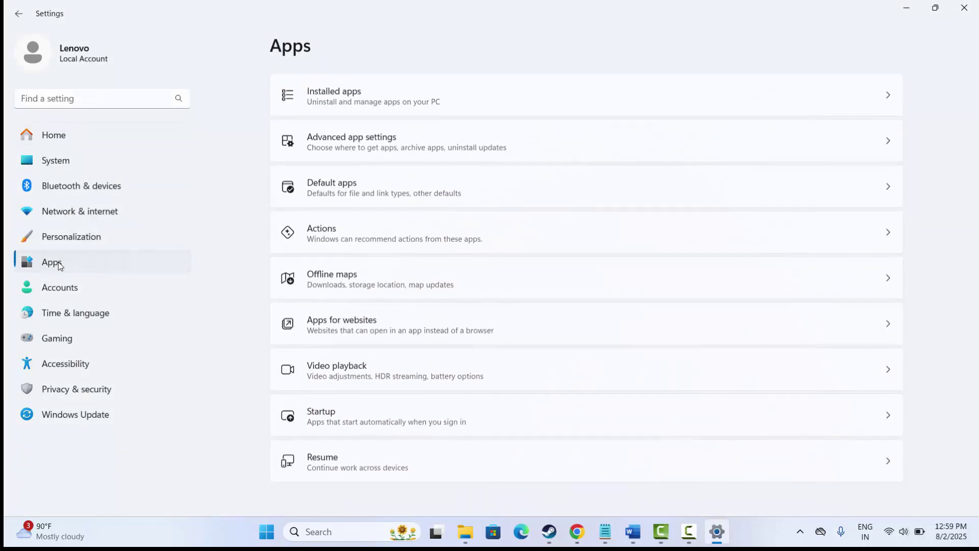
click(378, 100)
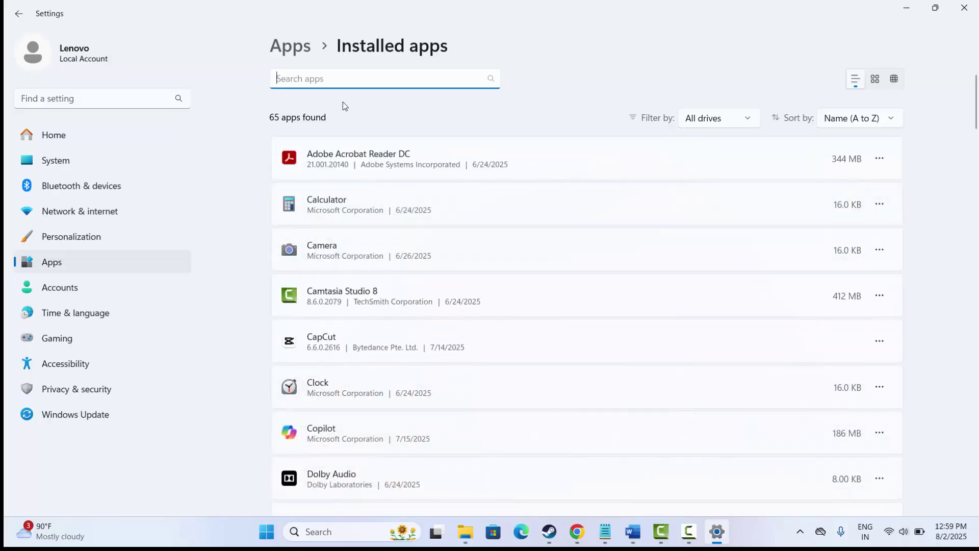
text(rob)
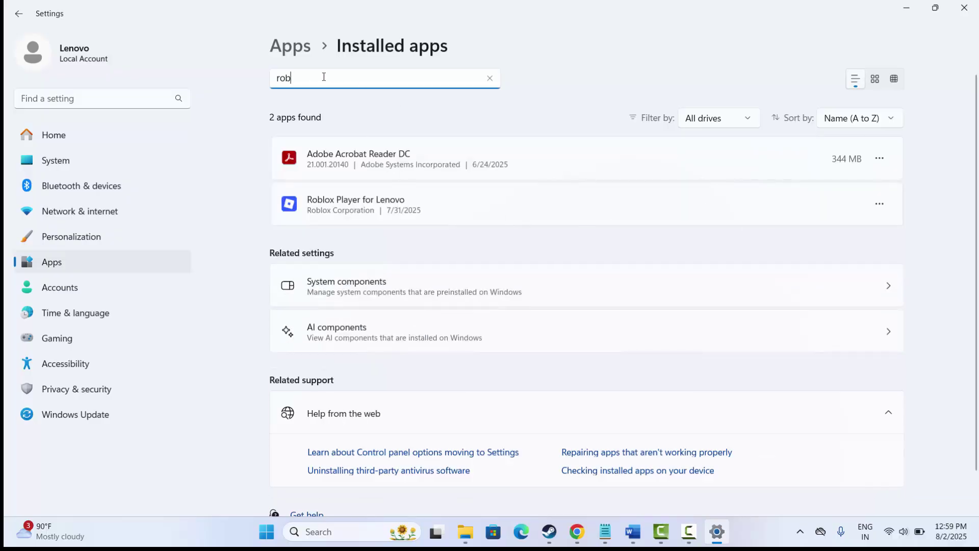
click(879, 204)
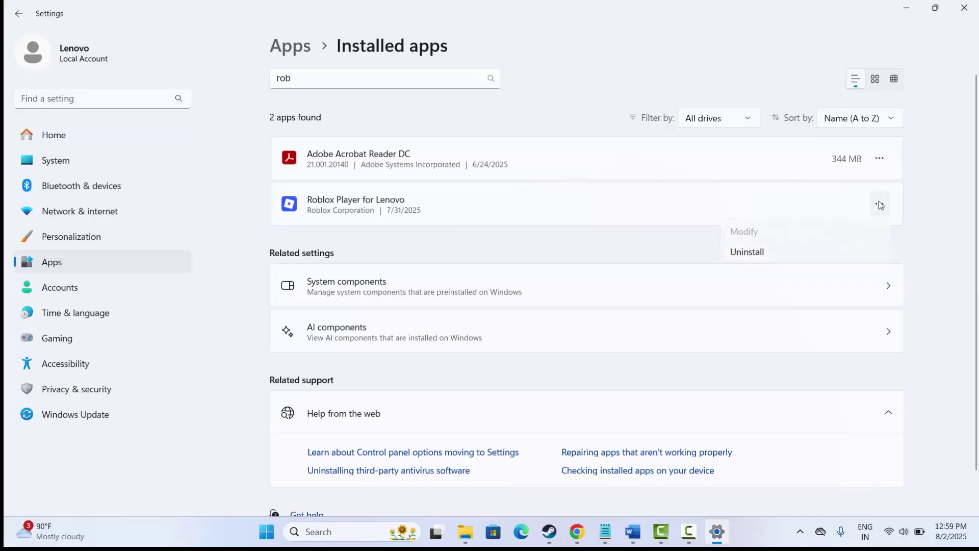
click(922, 257)
click(964, 8)
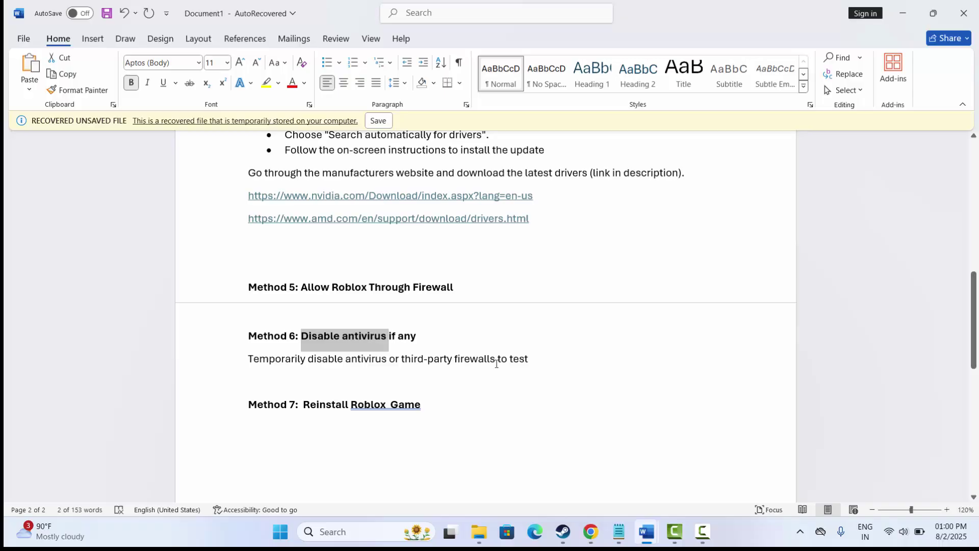
scroll(520, 362, up, 4)
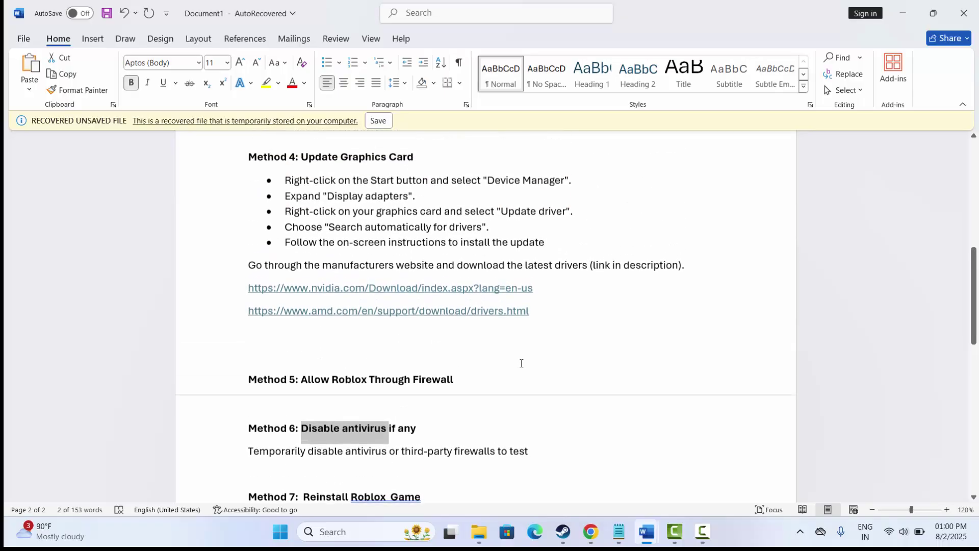
scroll(521, 363, up, 5)
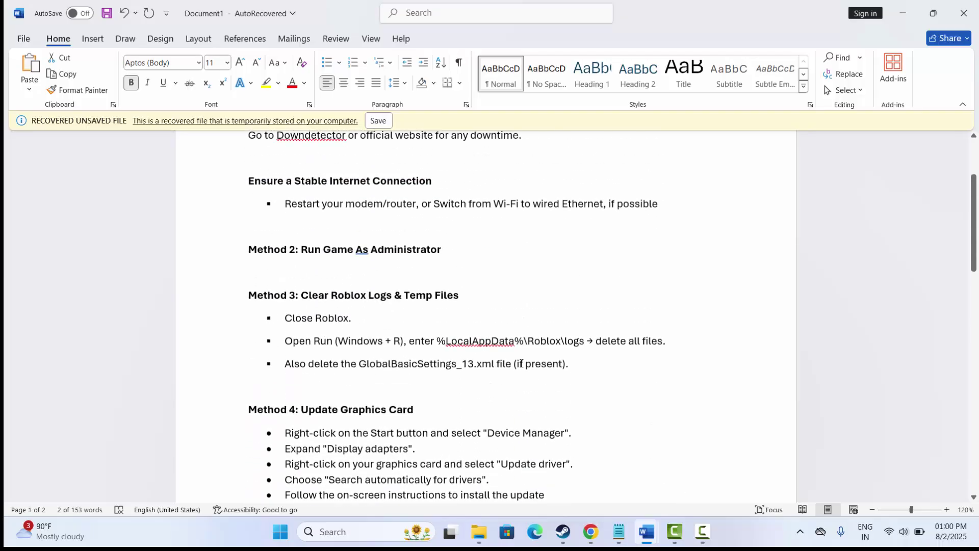
scroll(521, 363, up, 4)
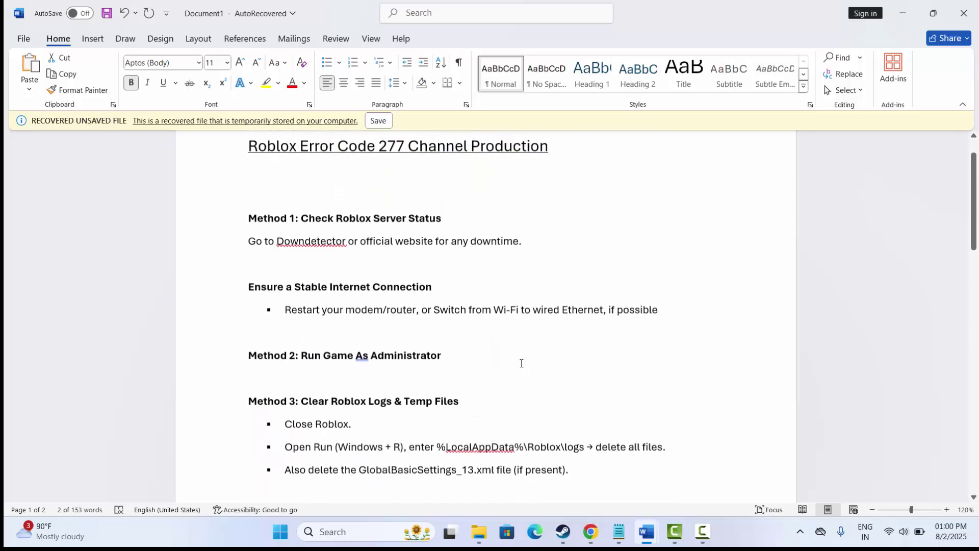